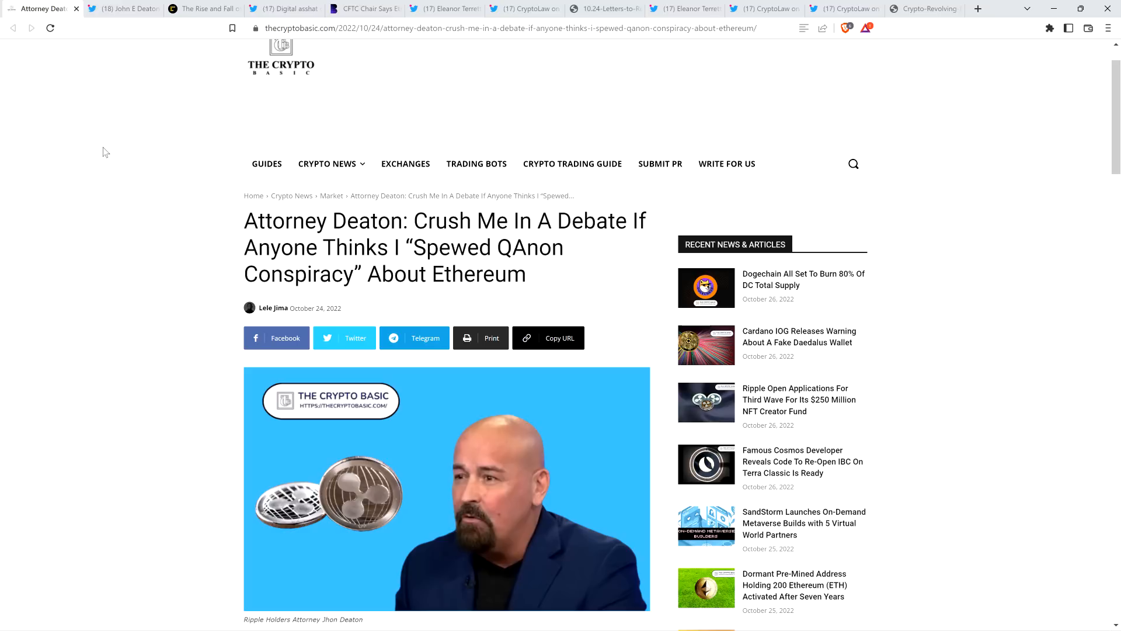
# - Bring up the Blockworks article on the CFTC Chair calling Ether a commodity
pyautogui.click(361, 8)
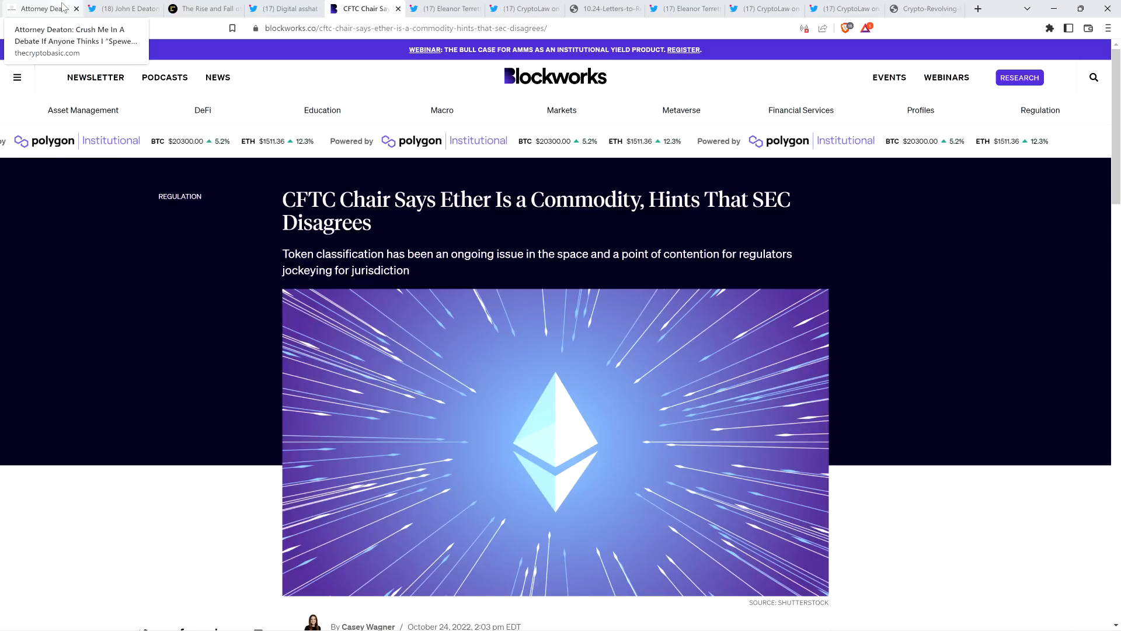
# - Return to The Crypto Basic article 'Attorney Deaton: Crush Me In A Debate'
pyautogui.click(44, 8)
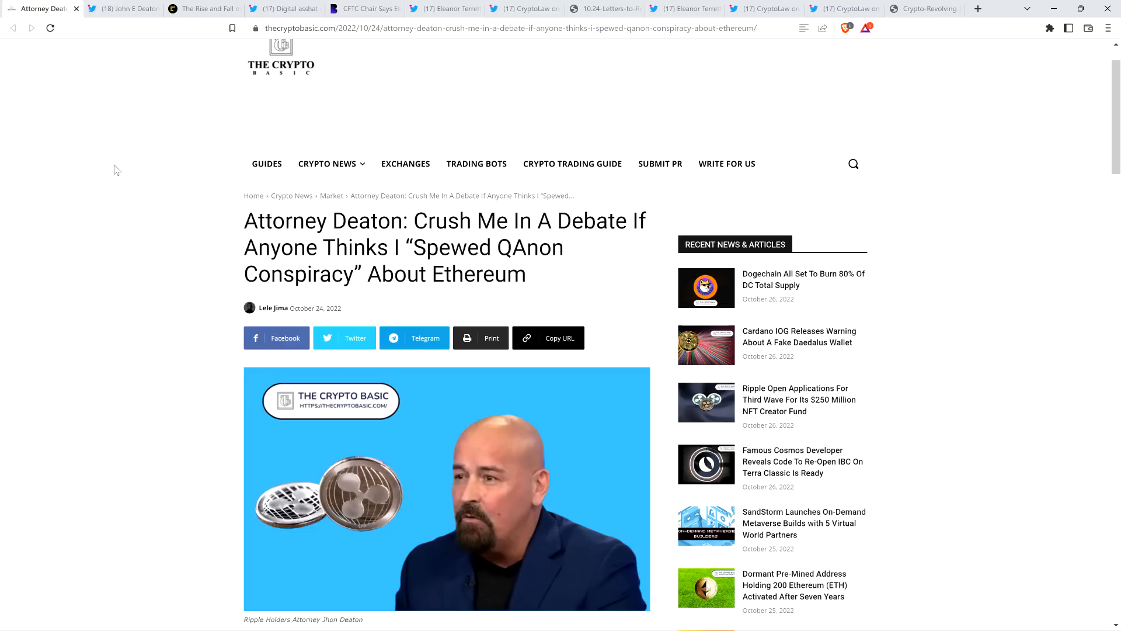
# - View the Digital Asset Investor tweet's Uncle Bitcoin image full size, then move to the CoinDesk Bitcoin Culture article
pyautogui.click(123, 9)
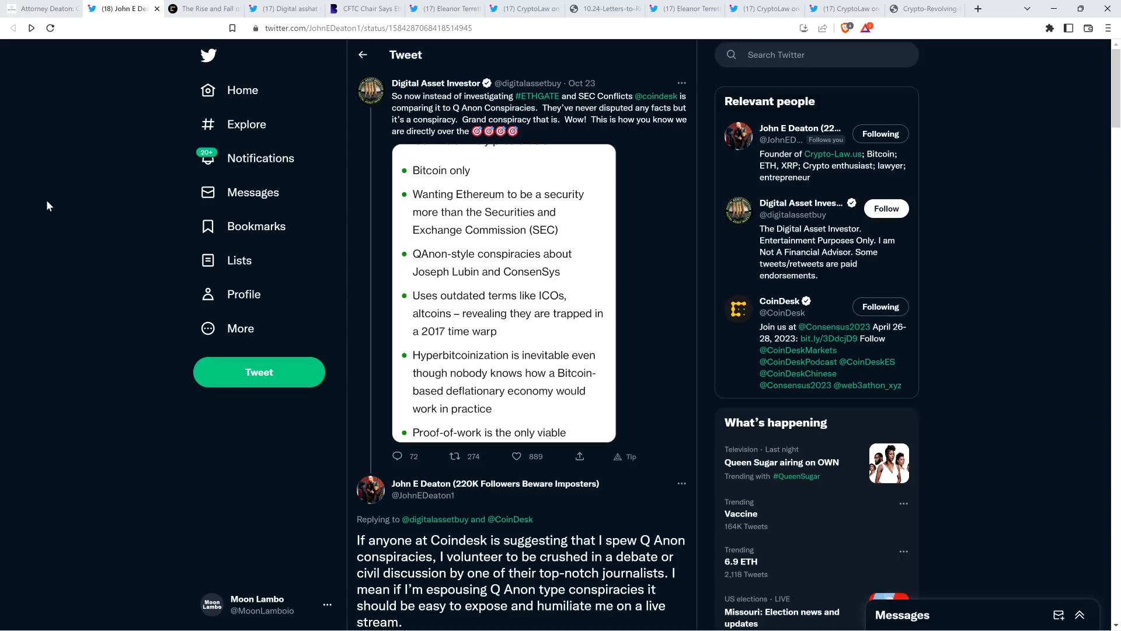
pyautogui.click(462, 282)
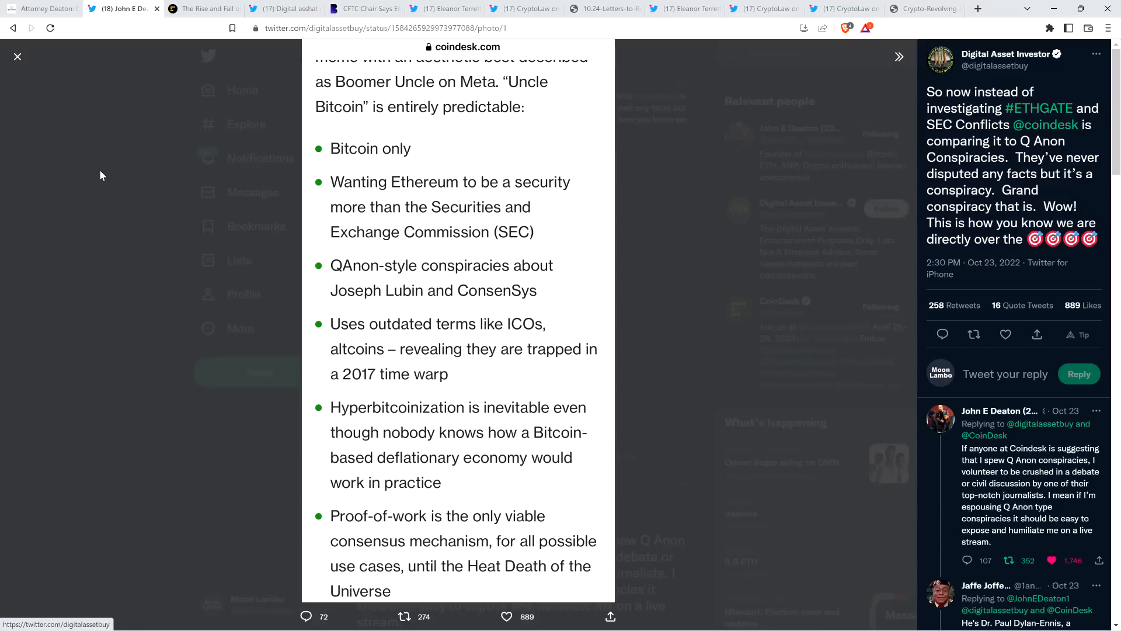
pyautogui.click(204, 9)
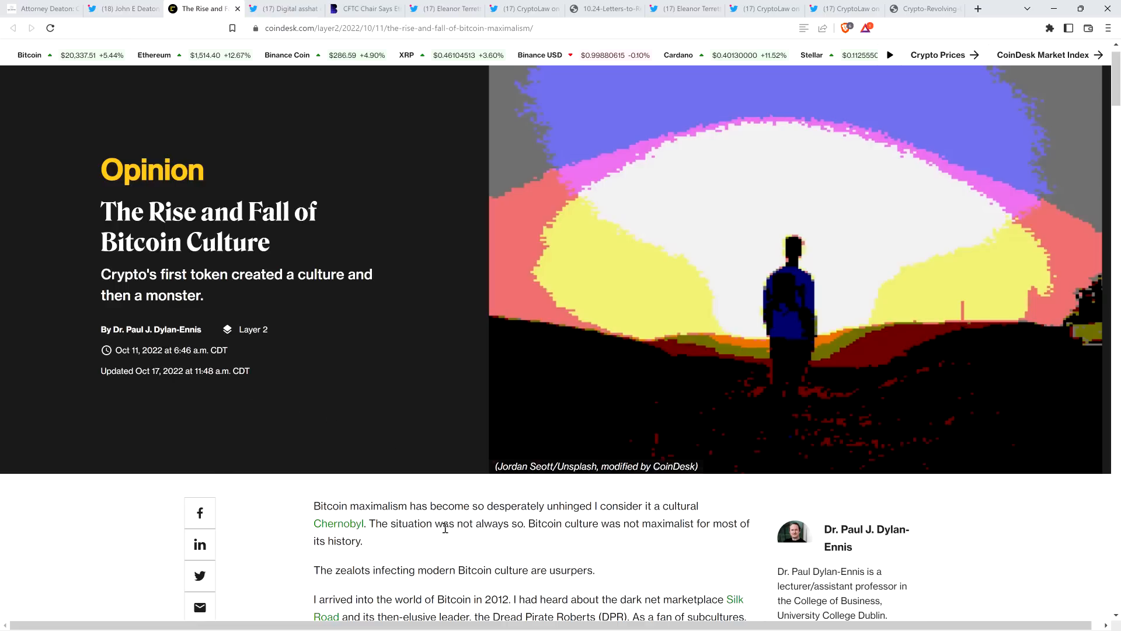
pyautogui.scroll(-1, 445, 528)
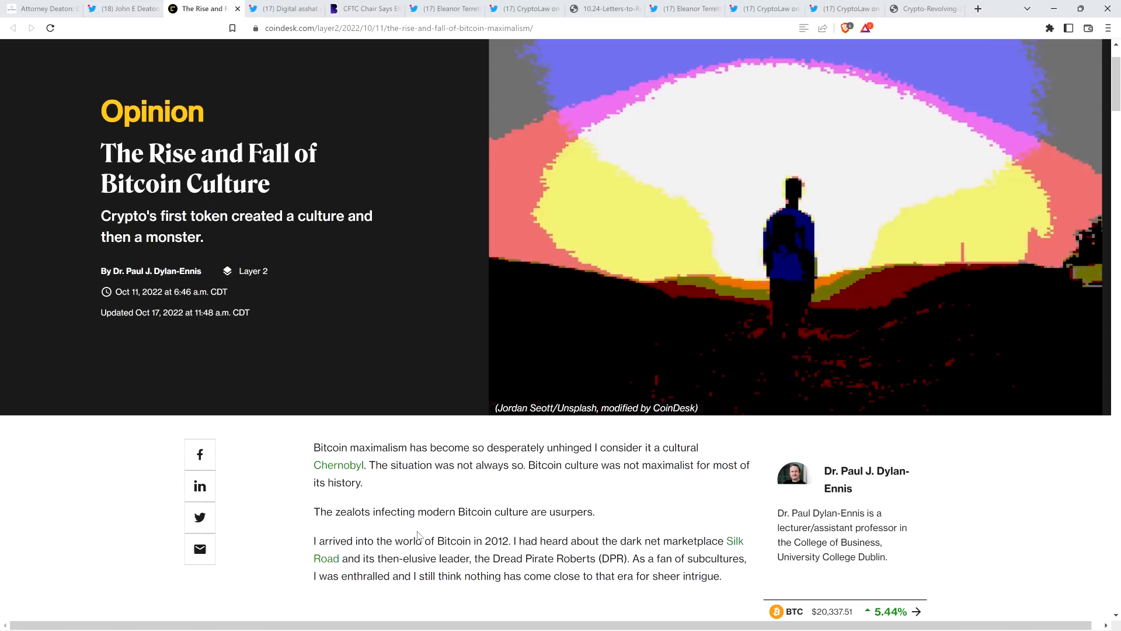
pyautogui.scroll(-2, 408, 531)
pyautogui.scroll(-2, 407, 531)
pyautogui.scroll(-5, 408, 538)
pyautogui.scroll(-4, 408, 537)
pyautogui.scroll(-4, 408, 537)
pyautogui.scroll(-3, 408, 537)
pyautogui.scroll(-5, 408, 533)
pyautogui.scroll(-4, 409, 532)
pyautogui.scroll(-3, 409, 533)
pyautogui.scroll(-5, 408, 534)
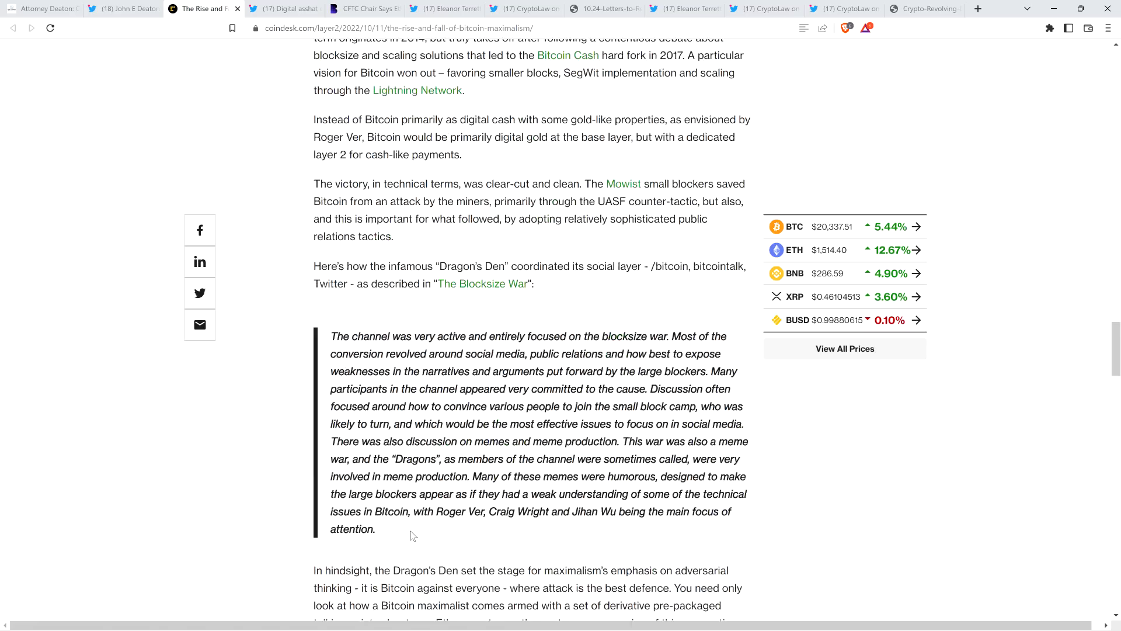
pyautogui.scroll(-4, 413, 536)
pyautogui.scroll(-4, 413, 536)
pyautogui.scroll(-4, 413, 535)
pyautogui.scroll(-3, 412, 536)
pyautogui.scroll(-2, 416, 532)
pyautogui.scroll(4, 416, 533)
pyautogui.scroll(2, 397, 469)
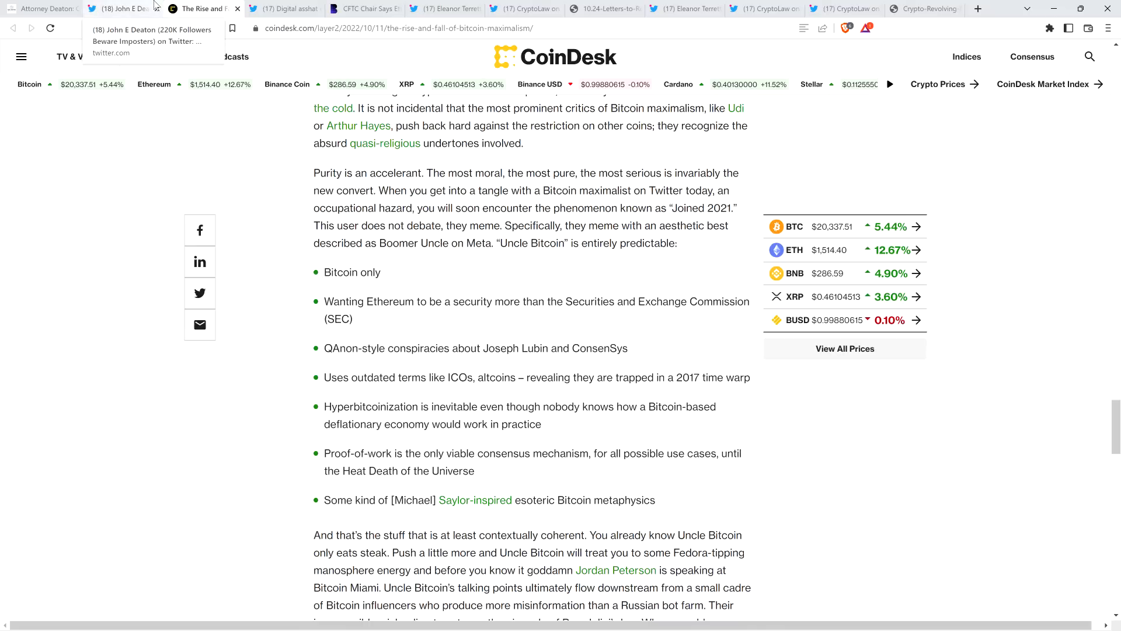
pyautogui.click(127, 8)
pyautogui.click(204, 8)
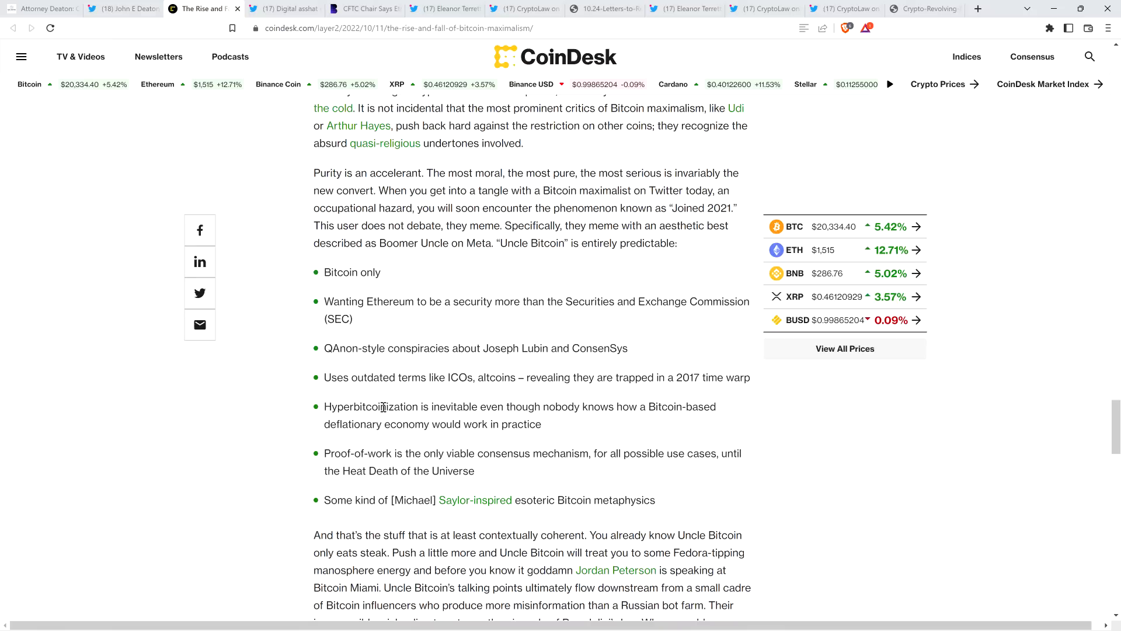
pyautogui.scroll(1, 377, 428)
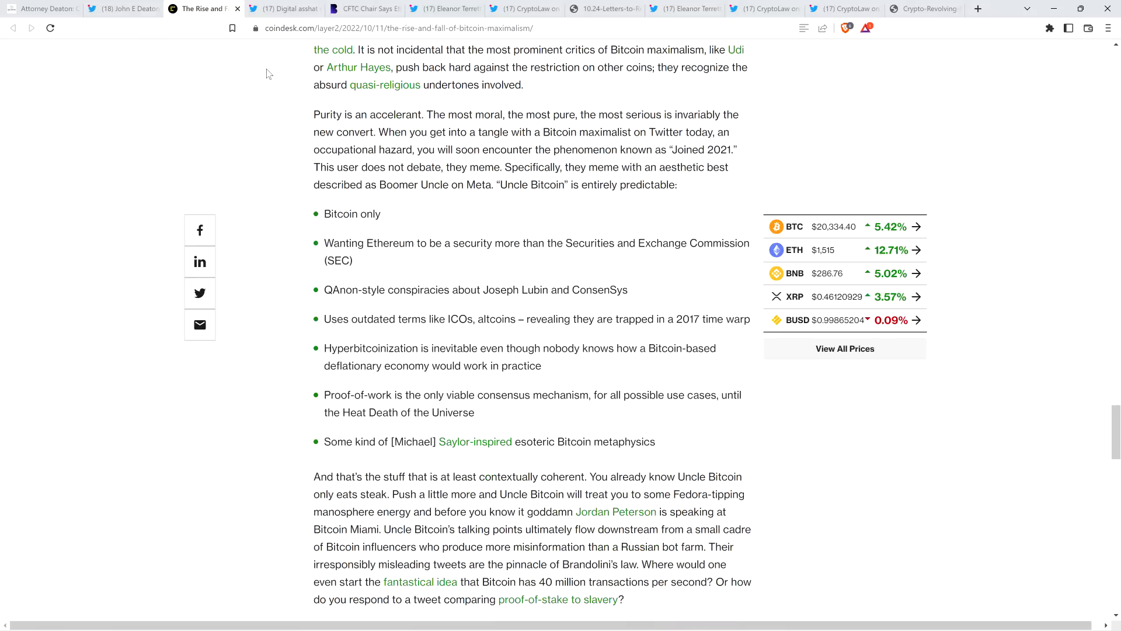
# - Return to the Deaton tweet offering to be debated and close its enlarged image
pyautogui.hotkey('ctrl', 'shift', 'Tab')
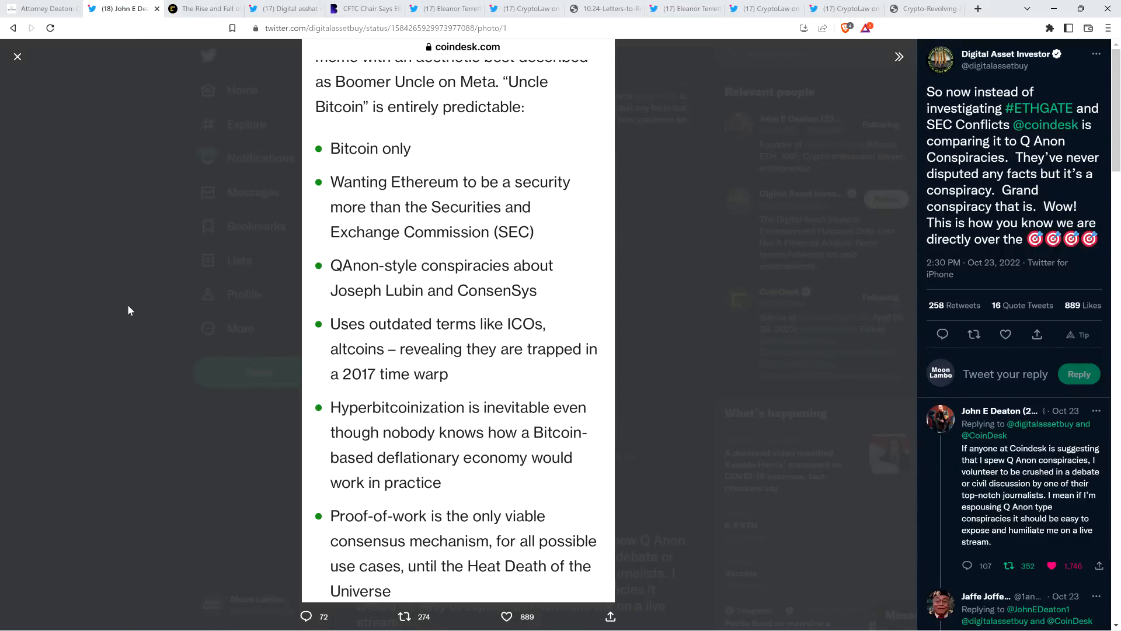
pyautogui.click(127, 304)
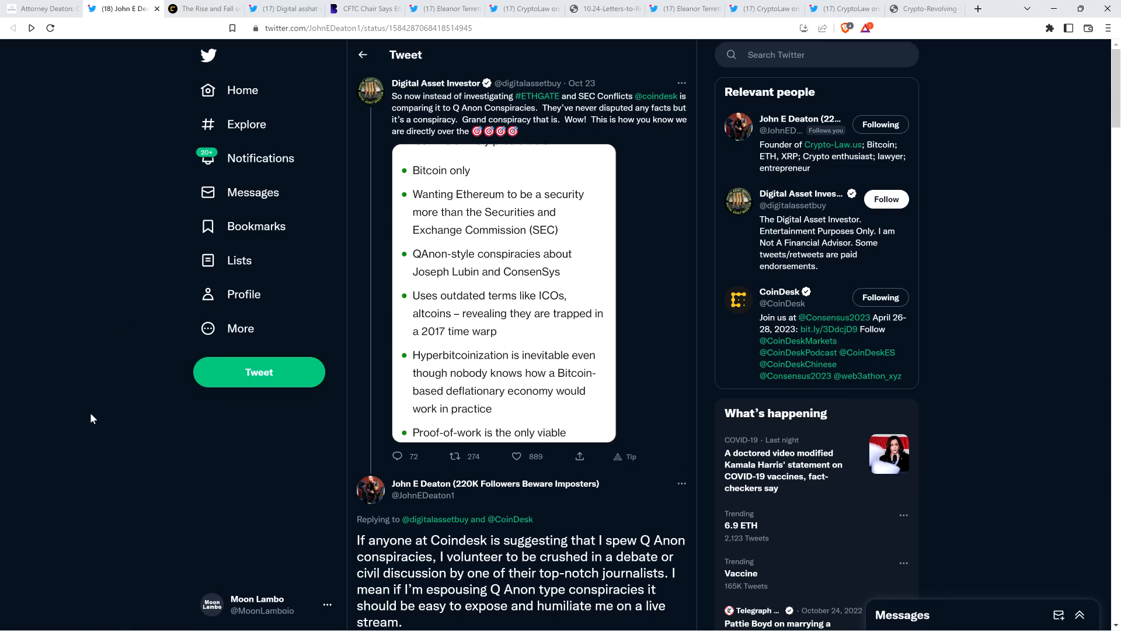
pyautogui.scroll(-1, 90, 419)
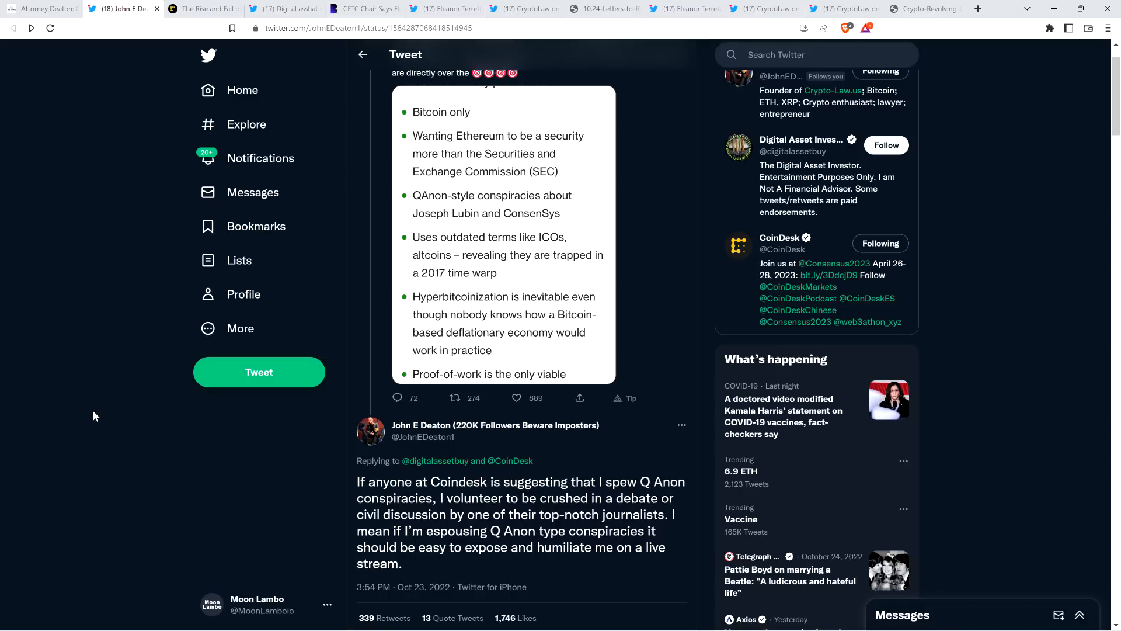
pyautogui.scroll(-1, 95, 409)
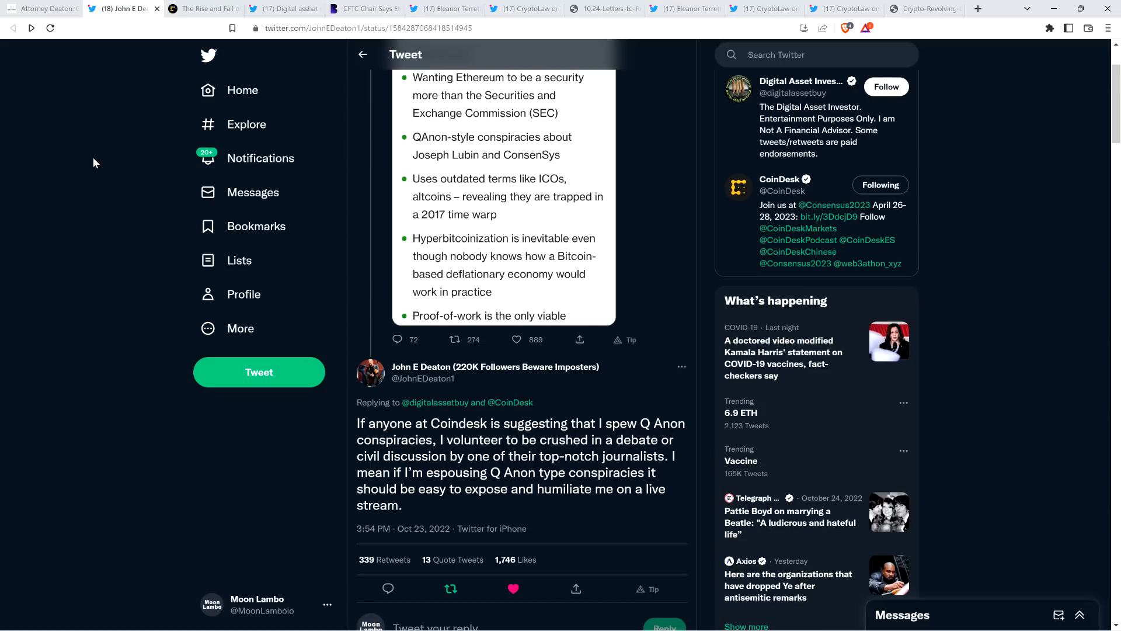
pyautogui.hotkey('ctrl', '4')
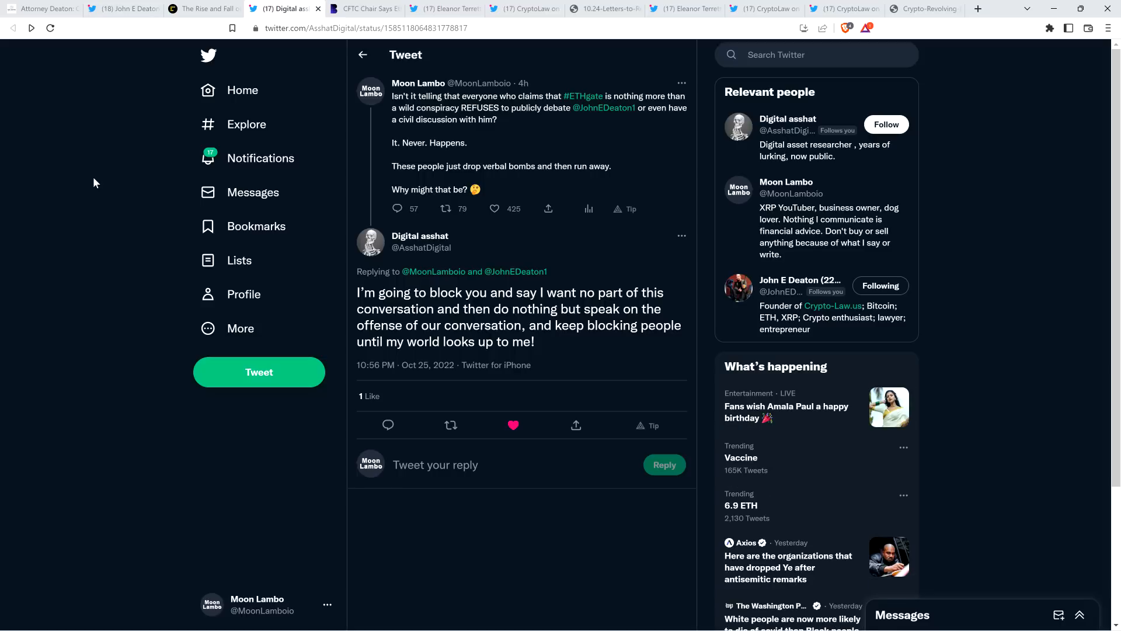
# - Show the Blockworks article on Behnam calling ether a commodity
pyautogui.click(367, 8)
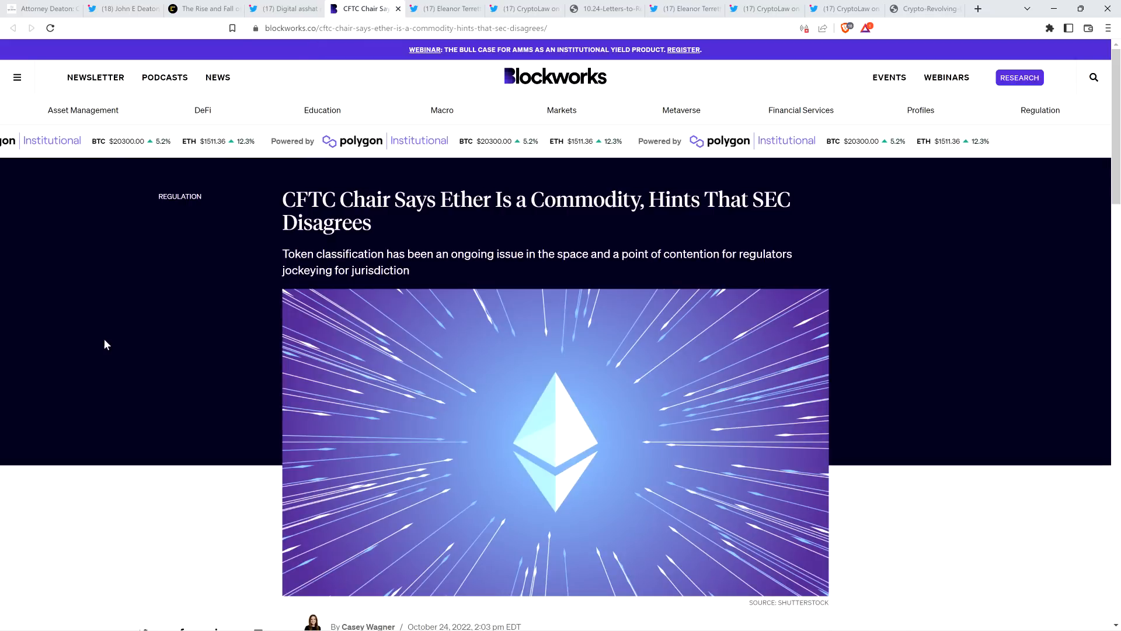
pyautogui.scroll(-1, 96, 425)
pyautogui.scroll(-4, 95, 424)
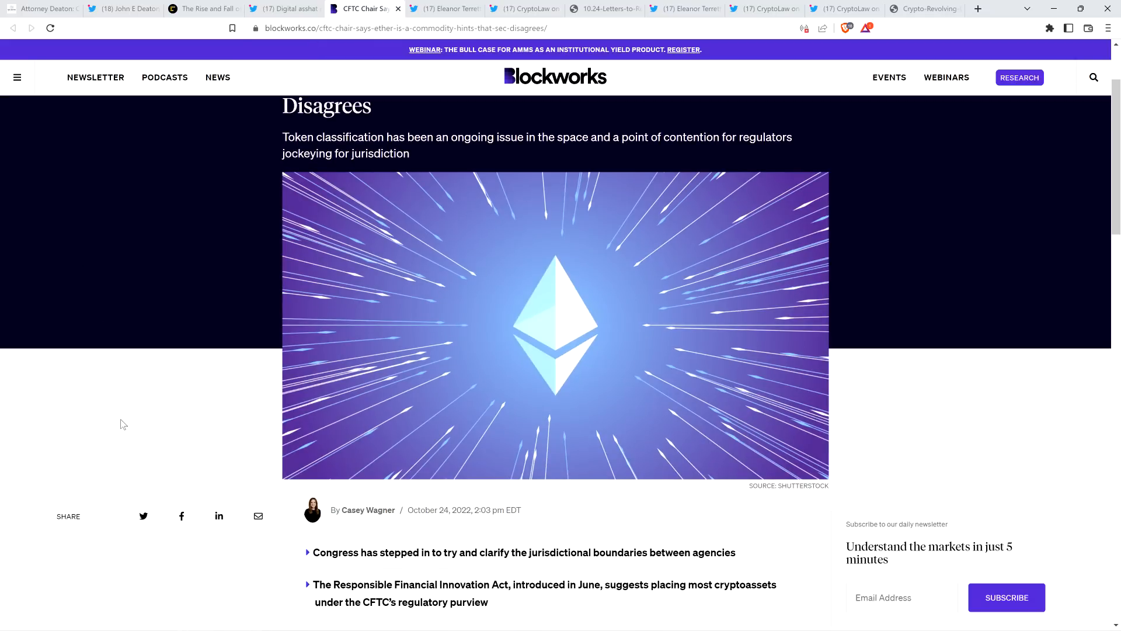
pyautogui.scroll(-4, 123, 421)
pyautogui.scroll(-3, 127, 404)
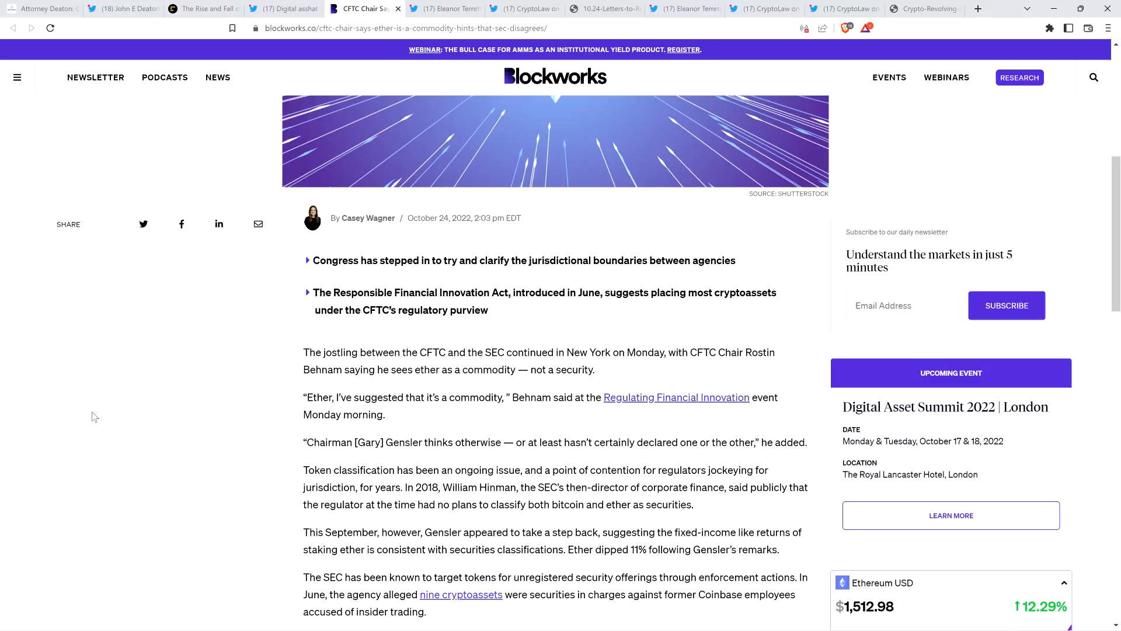
# - Show Eleanor Terrett's thread on the letter asking Gensler to stop the crypto revolving door
pyautogui.click(447, 8)
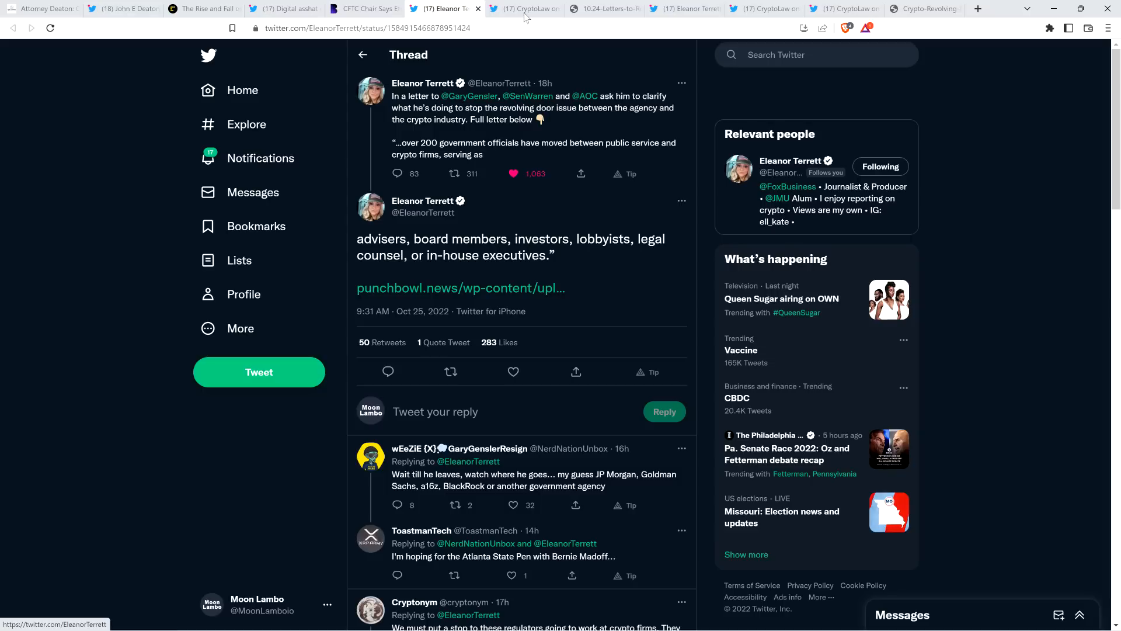
pyautogui.click(603, 9)
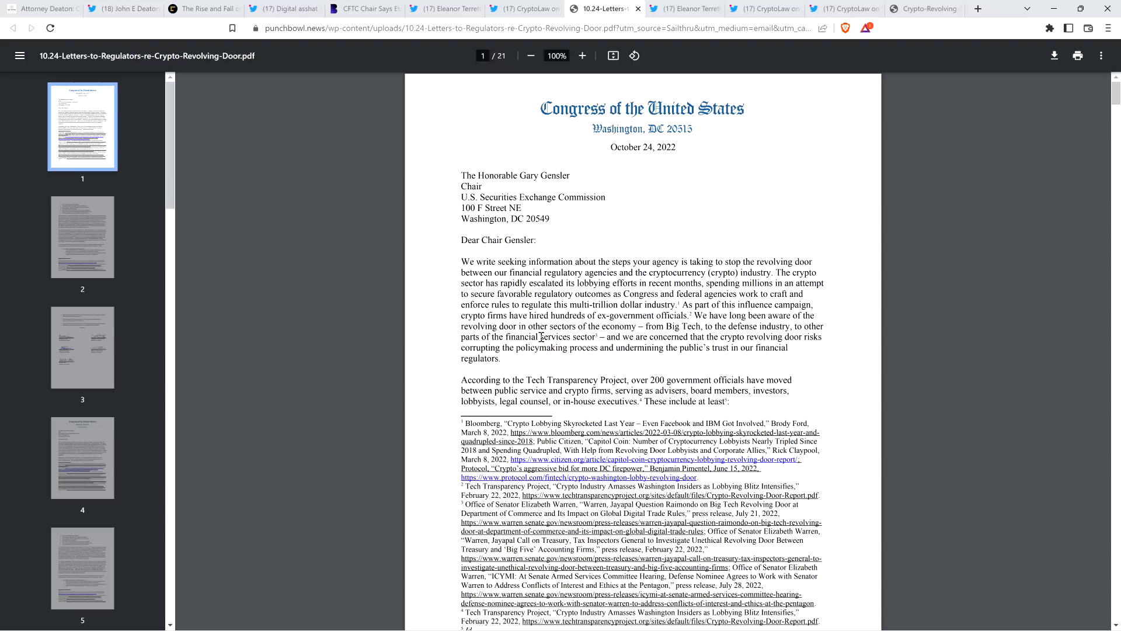
pyautogui.scroll(-5, 743, 503)
pyautogui.scroll(-4, 744, 503)
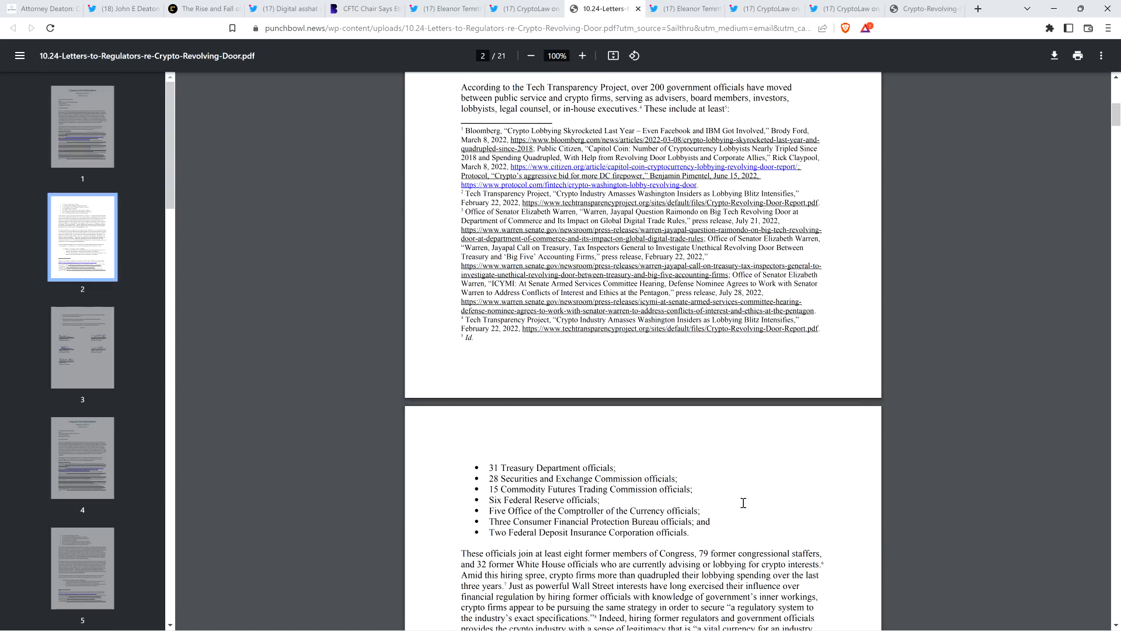
pyautogui.scroll(-5, 743, 503)
pyautogui.scroll(-5, 743, 502)
pyautogui.scroll(-2, 744, 503)
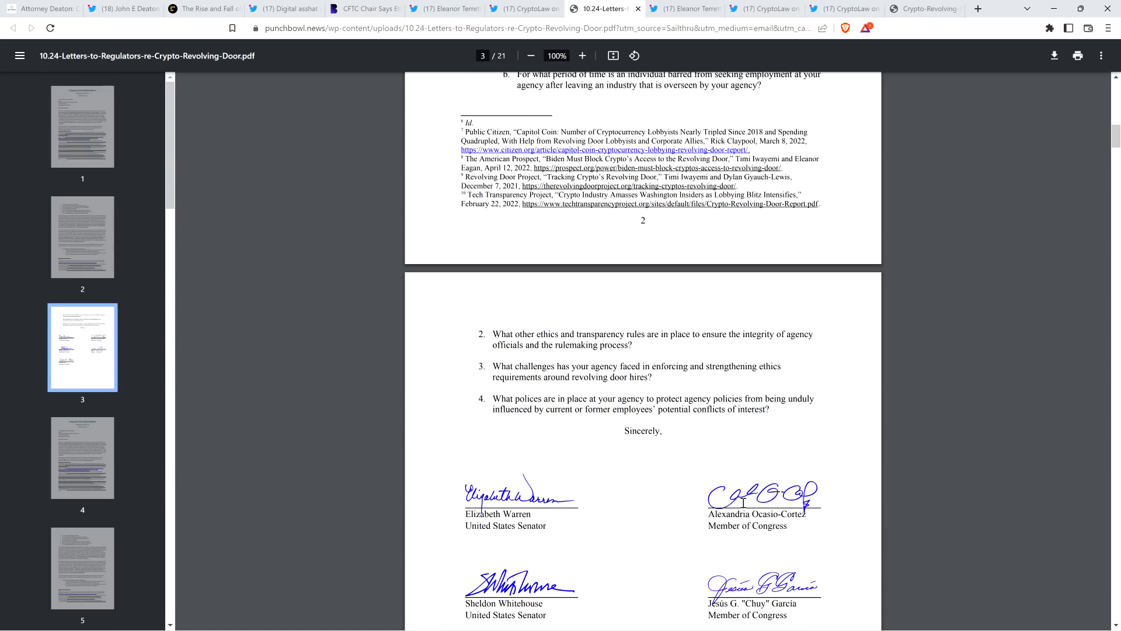
pyautogui.scroll(-2, 742, 504)
pyautogui.scroll(-2, 743, 503)
pyautogui.scroll(-1, 743, 503)
pyautogui.scroll(-2, 743, 503)
pyautogui.scroll(3, 743, 503)
pyautogui.scroll(1, 743, 502)
pyautogui.scroll(1, 743, 503)
pyautogui.scroll(3, 743, 502)
pyautogui.scroll(2, 744, 502)
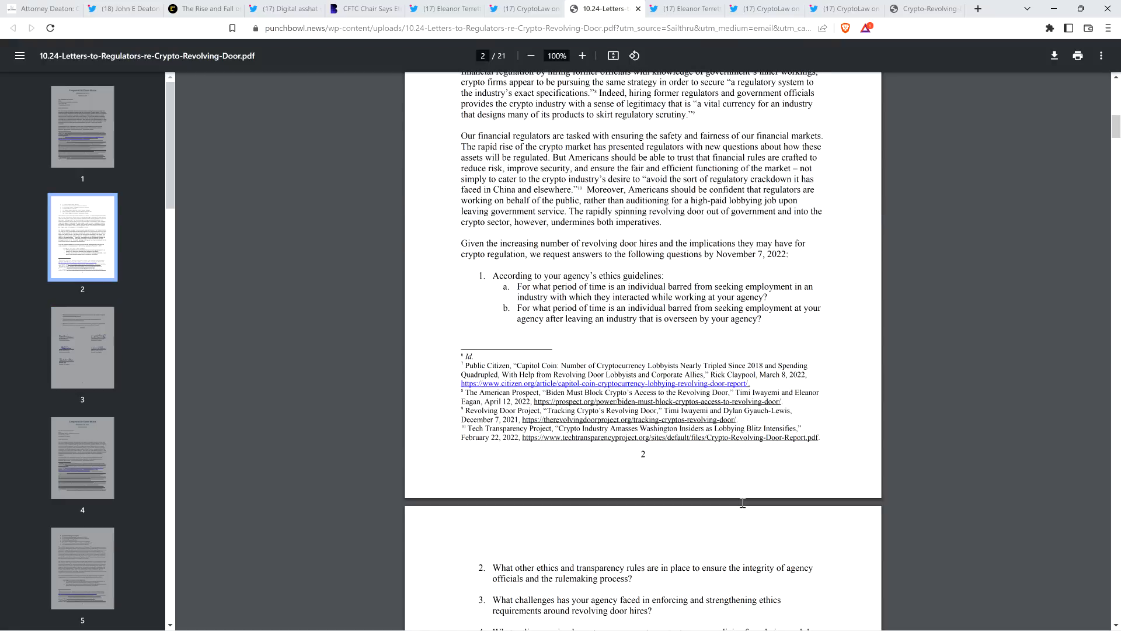
pyautogui.scroll(2, 743, 502)
pyautogui.scroll(3, 743, 504)
pyautogui.scroll(3, 743, 503)
pyautogui.scroll(2, 743, 503)
# - Switch from the PDF letter to Eleanor Terrett's thread announcing the congressional letter
pyautogui.click(445, 9)
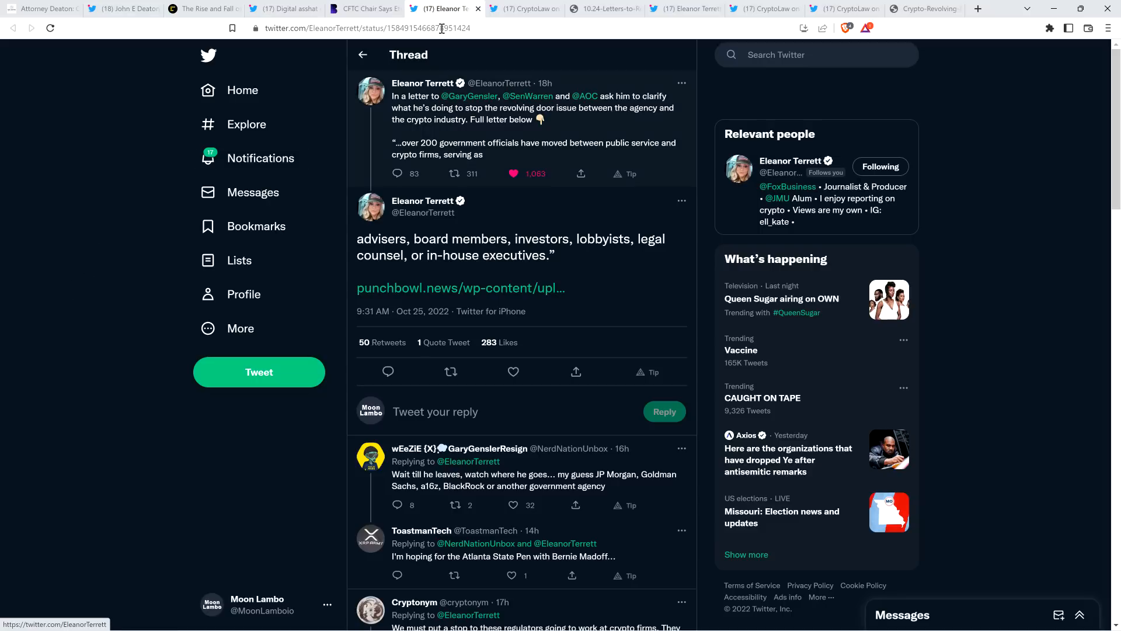
# - Show CryptoLaw's thread calling the congressional letter anti-crypto and questioning SEC oversight
pyautogui.click(524, 9)
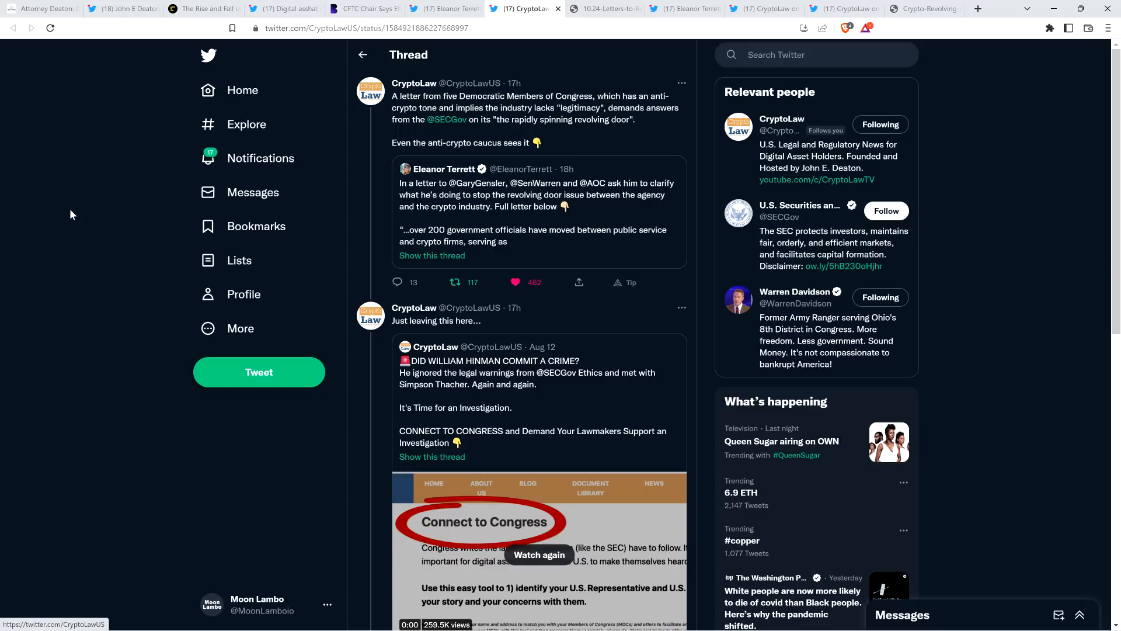
pyautogui.scroll(-6, 128, 200)
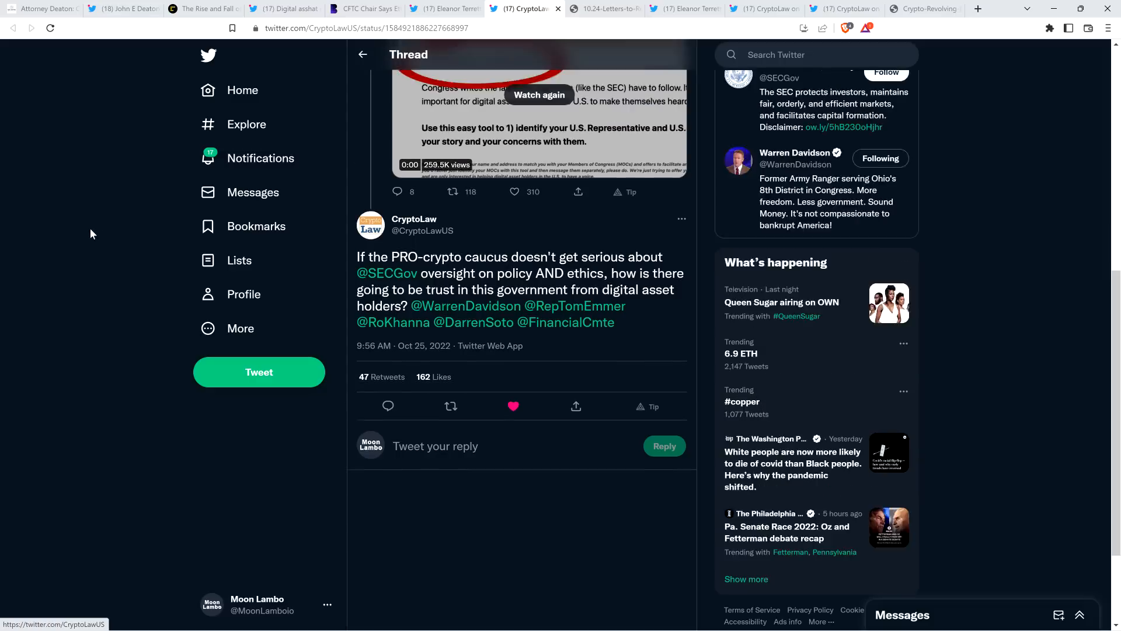
pyautogui.scroll(1, 90, 228)
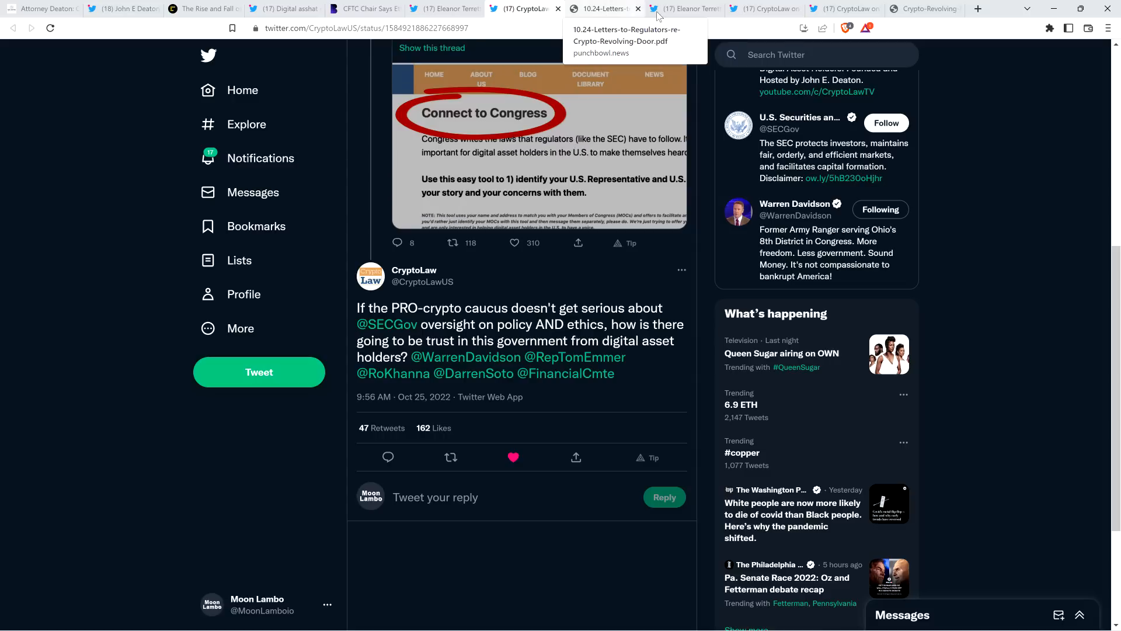
# - Show Eleanor Terrett's thread on the Tech Transparency report citing CryptoLawUS and John E Deaton
pyautogui.click(683, 9)
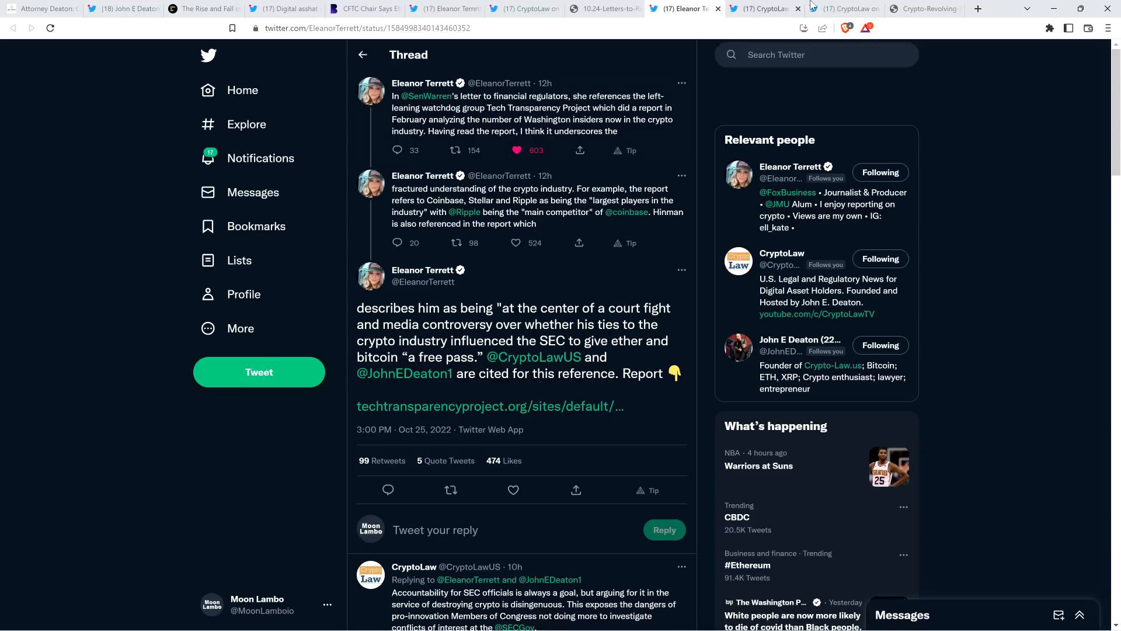
# - Show CryptoLaw's replies on SEC accountability and on the report needing better research
pyautogui.click(763, 9)
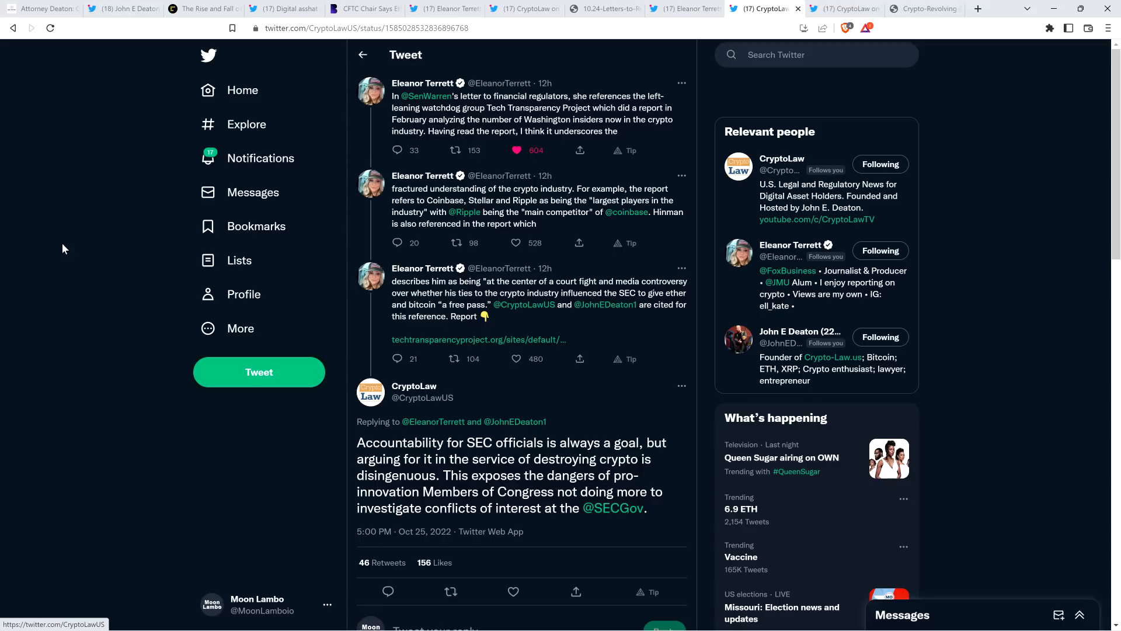
pyautogui.click(845, 9)
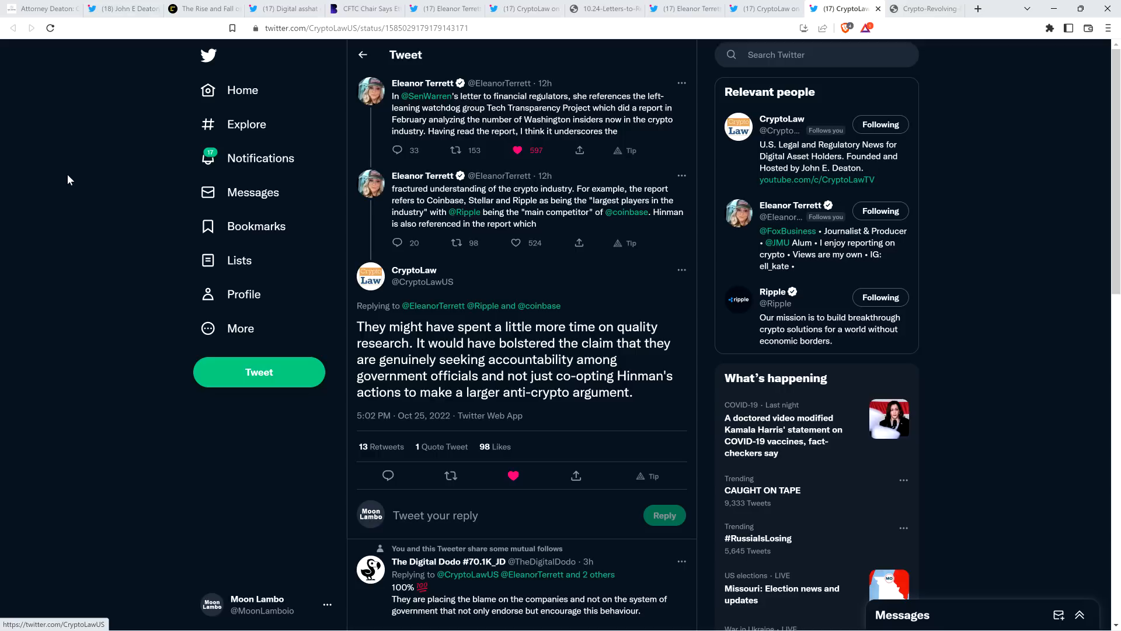